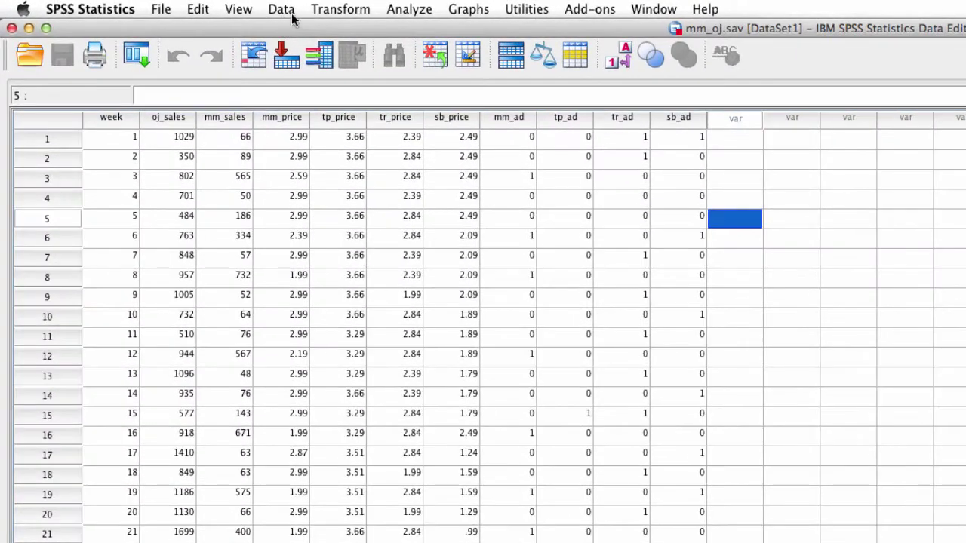
# - In Compute Variable, set target predicted_sales with expression 1092.77 + (-377.08*mm_price)
pyautogui.click(316, 12)
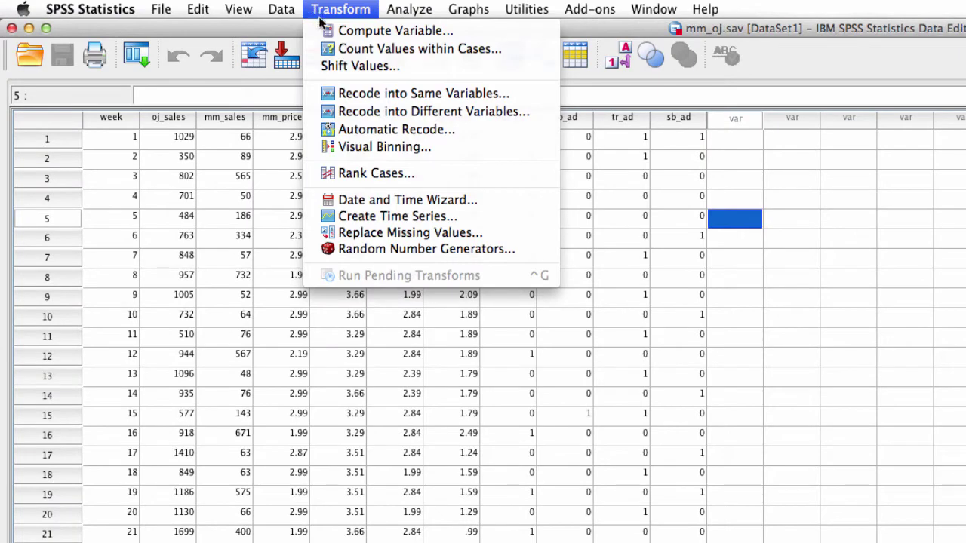
pyautogui.click(329, 30)
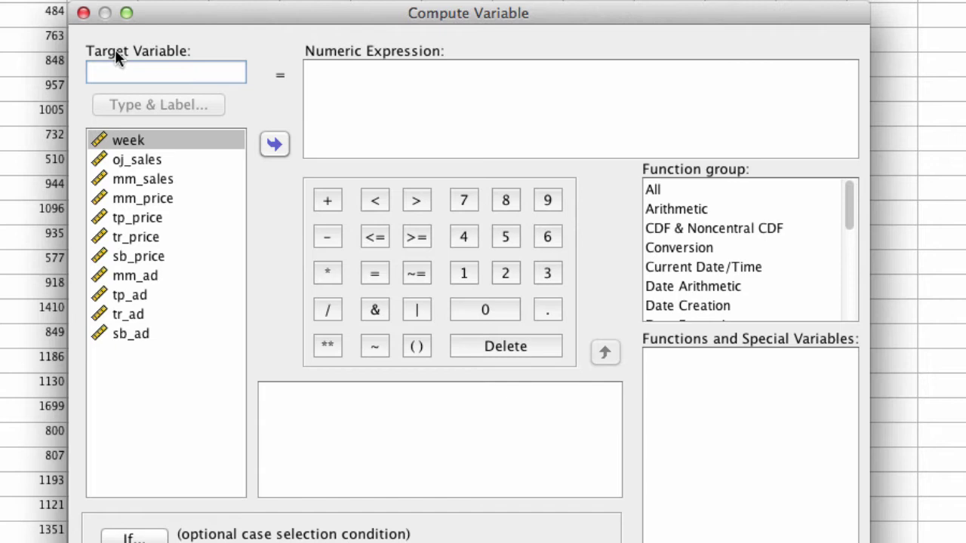
pyautogui.write('pr')
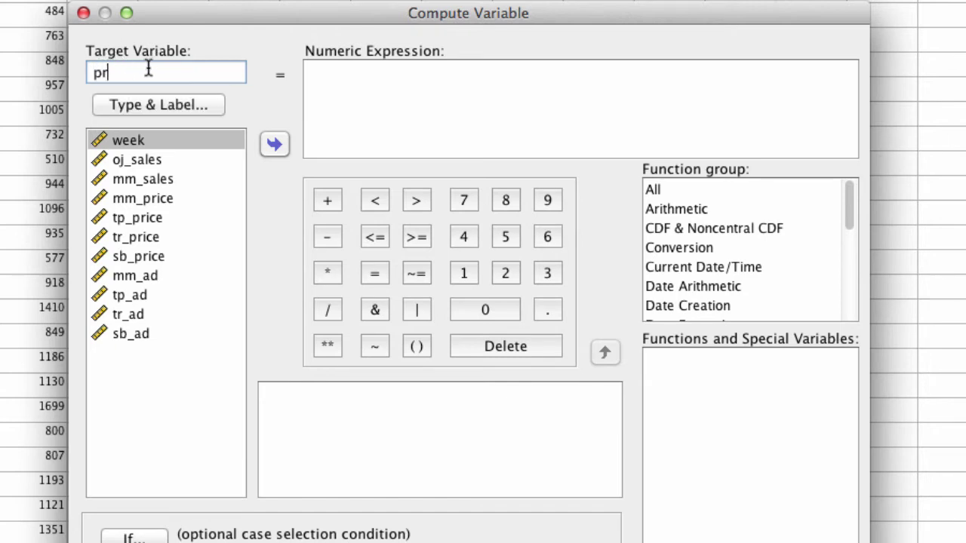
pyautogui.write('edicted_sales')
pyautogui.click(357, 86)
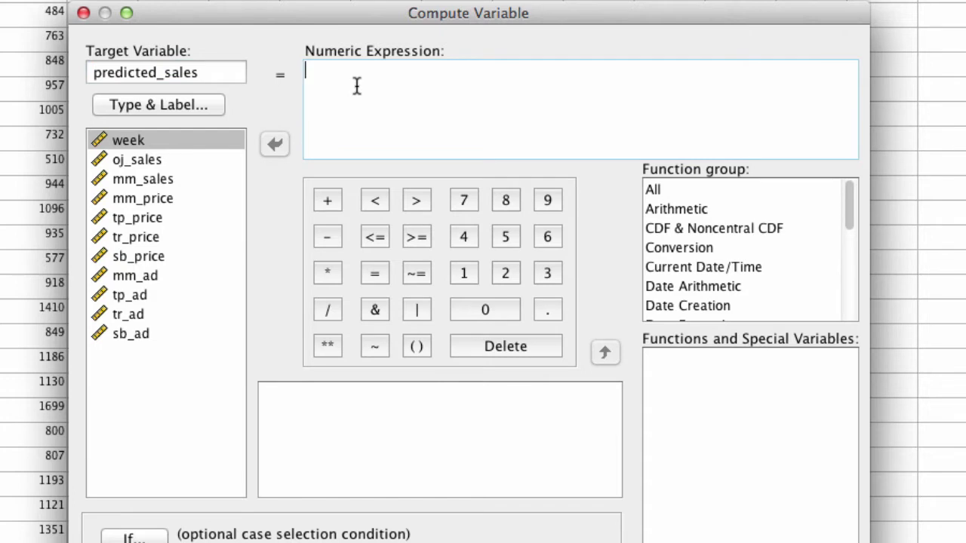
pyautogui.write('1092.77 + (-377.08')
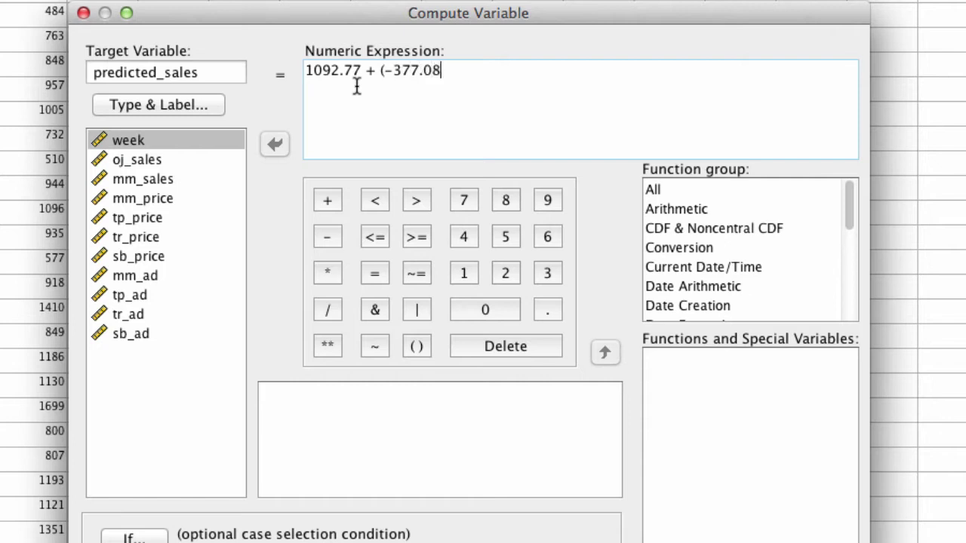
pyautogui.write('*')
pyautogui.click(127, 200)
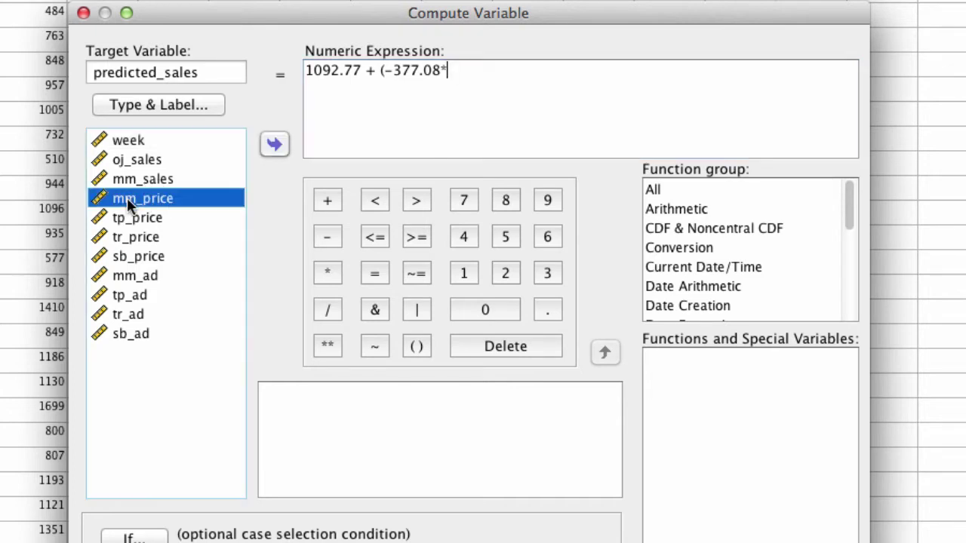
pyautogui.click(275, 145)
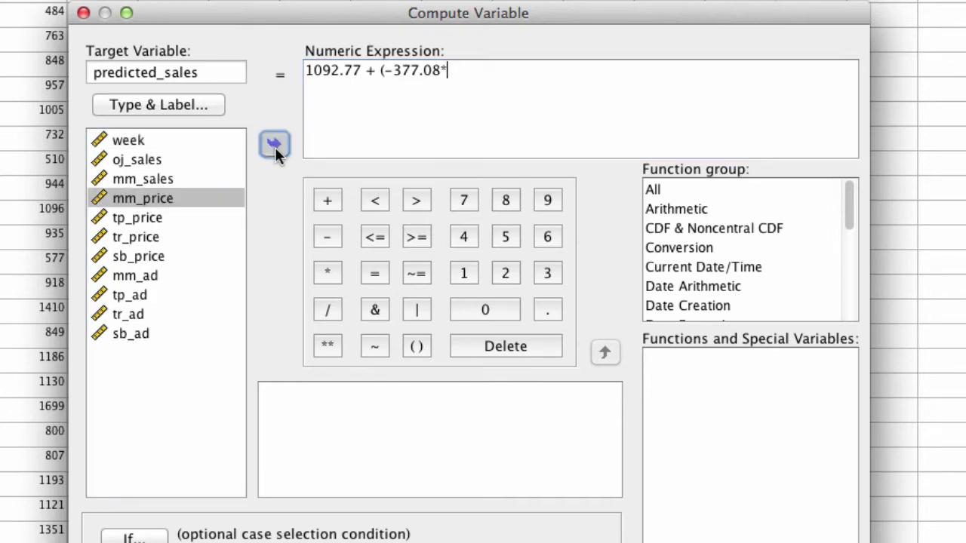
pyautogui.write(')')
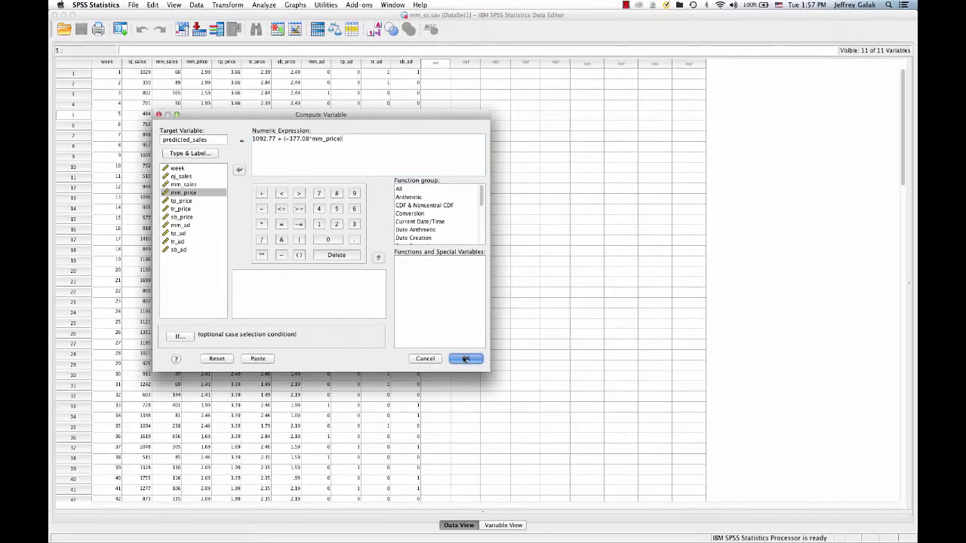
# - Run the computation and select the new predicted_sales values in the Data Editor
pyautogui.click(702, 517)
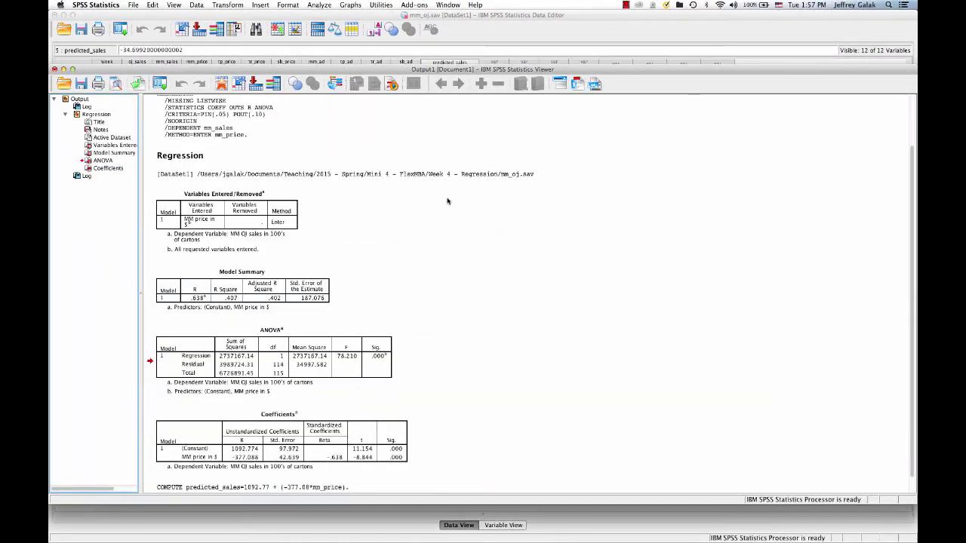
pyautogui.click(483, 15)
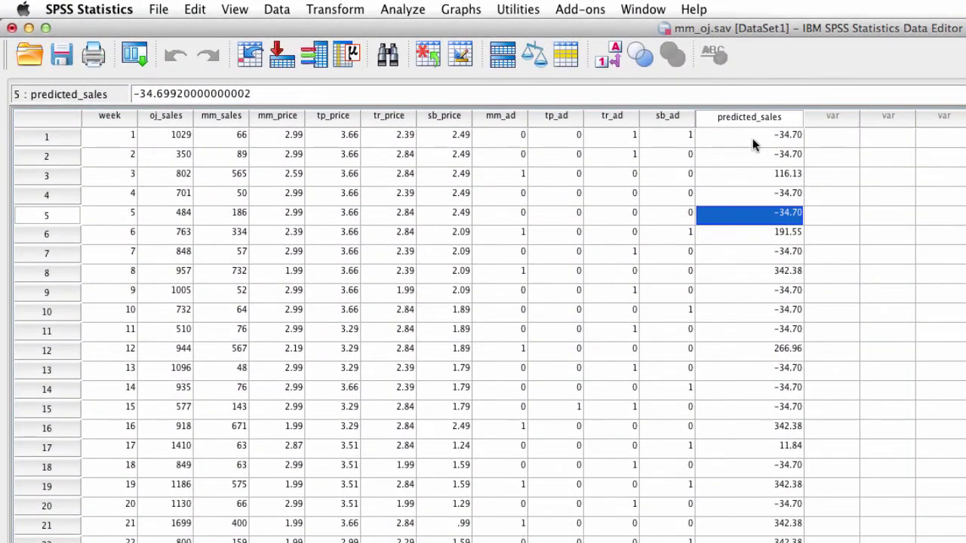
pyautogui.moveTo(756, 134); pyautogui.dragTo(759, 487)
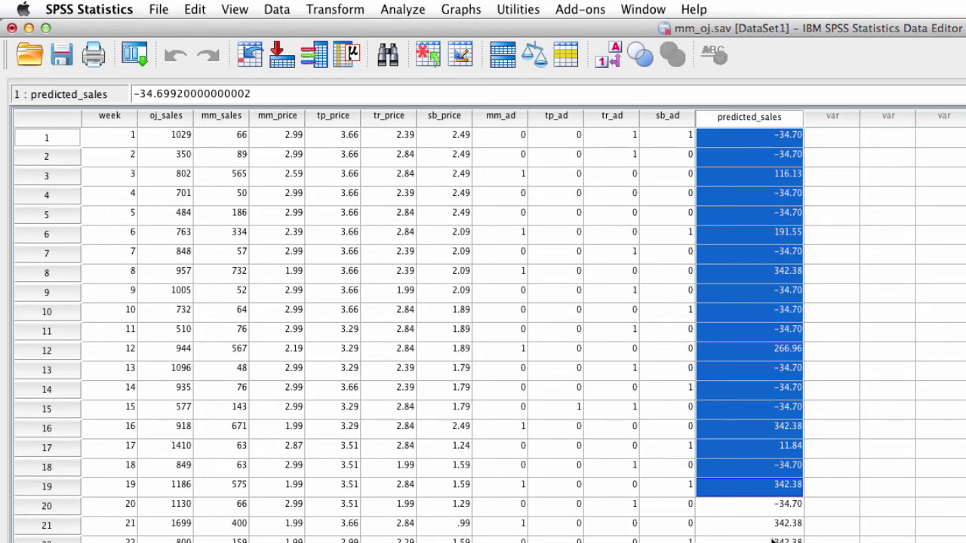
pyautogui.scroll(-3, 483, 336)
pyautogui.scroll(-1, 483, 335)
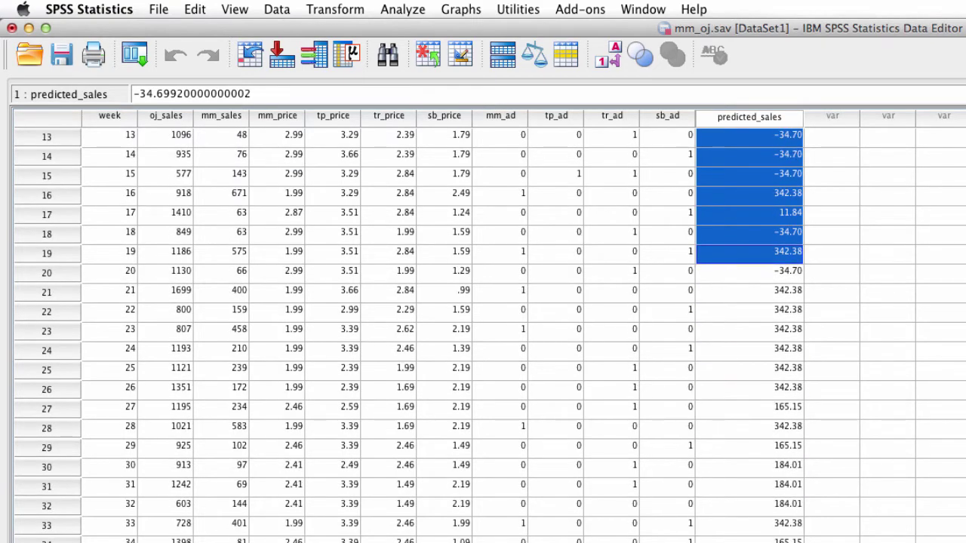
pyautogui.scroll(2, 483, 335)
pyautogui.scroll(2, 483, 336)
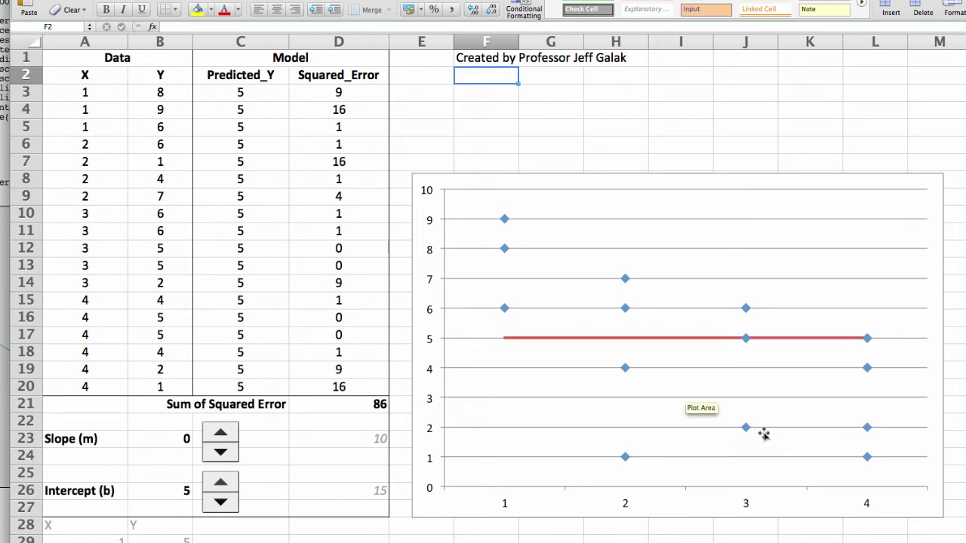
# - Bring up the Excel least-squares demo with the flat Y = 5 line and squared error 86
pyautogui.moveTo(505, 312)
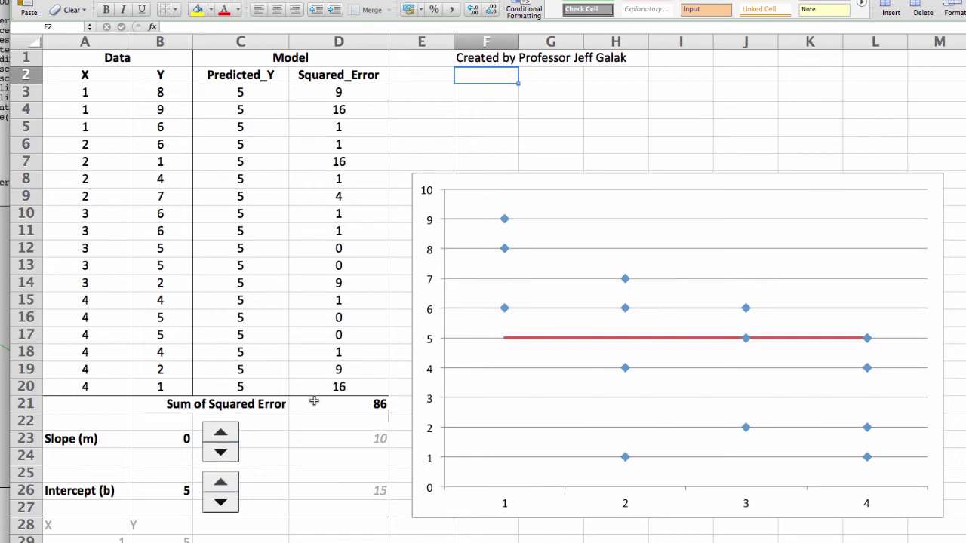
# - Check the squared-error formula, then try intercepts 6 through 9 before returning to 5
pyautogui.click(370, 400)
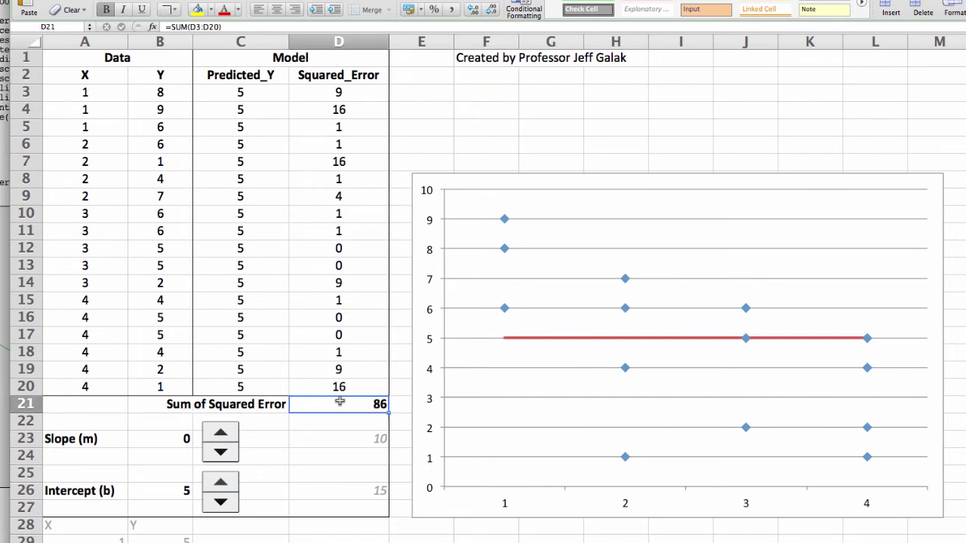
pyautogui.click(220, 483)
pyautogui.click(221, 483)
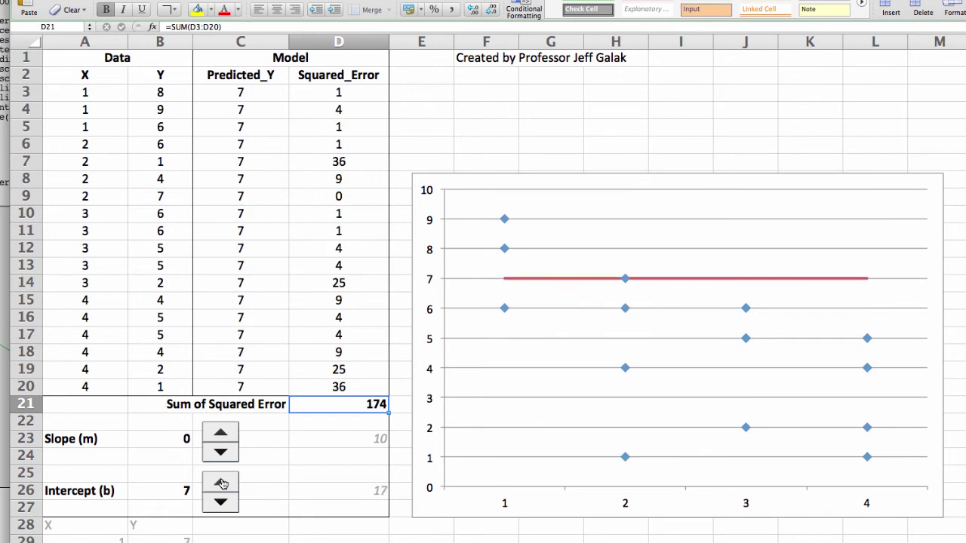
pyautogui.click(220, 483)
pyautogui.click(220, 483)
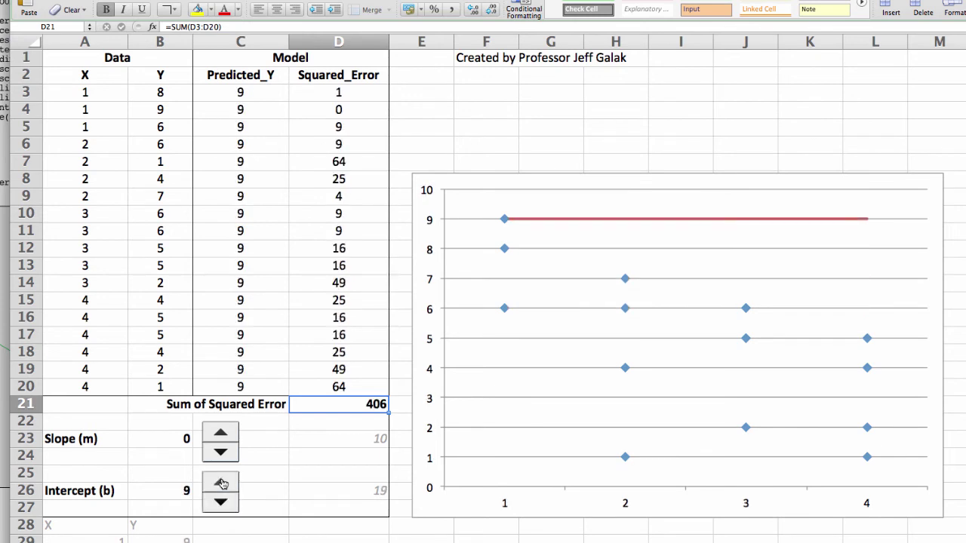
pyautogui.click(223, 504)
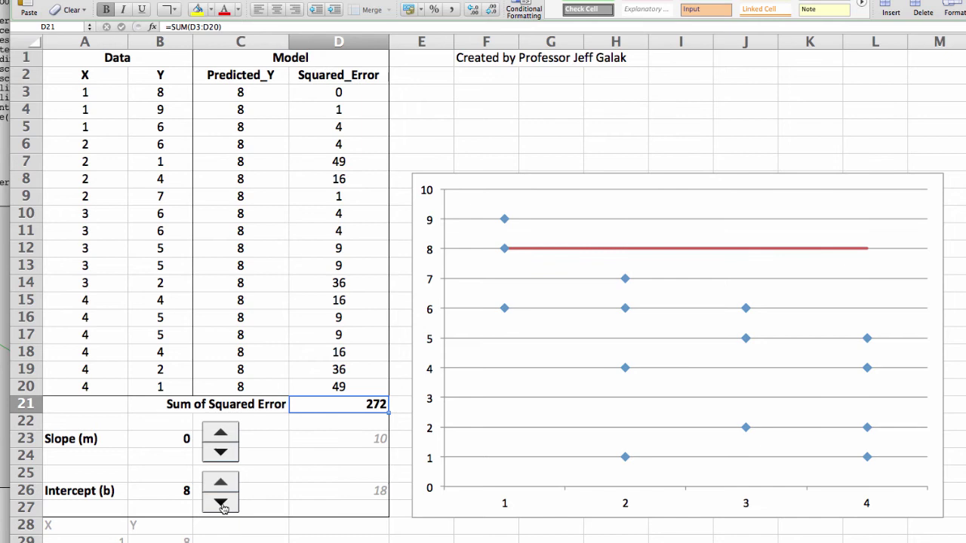
pyautogui.click(221, 504)
pyautogui.click(222, 504)
pyautogui.click(222, 504)
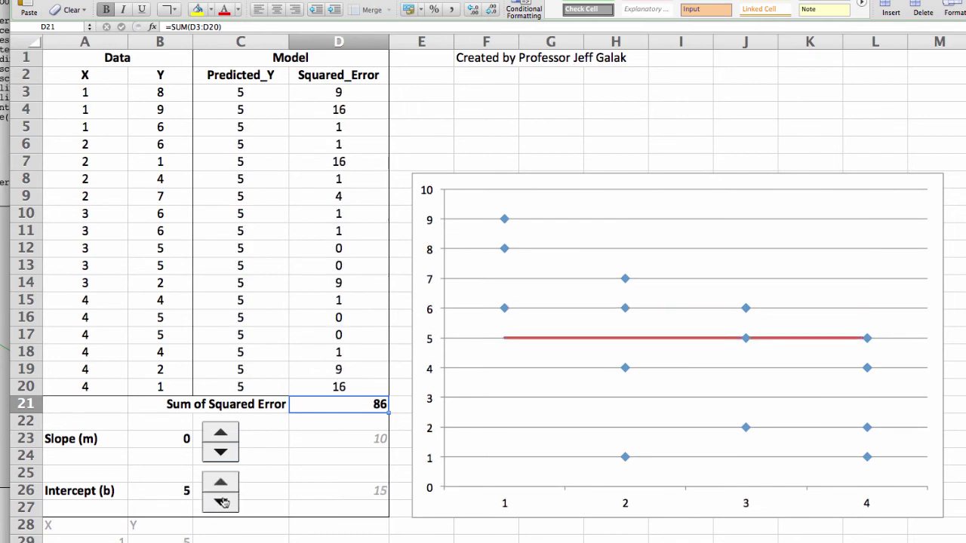
# - Set the slope to -2 and raise the intercept to 10
pyautogui.click(221, 453)
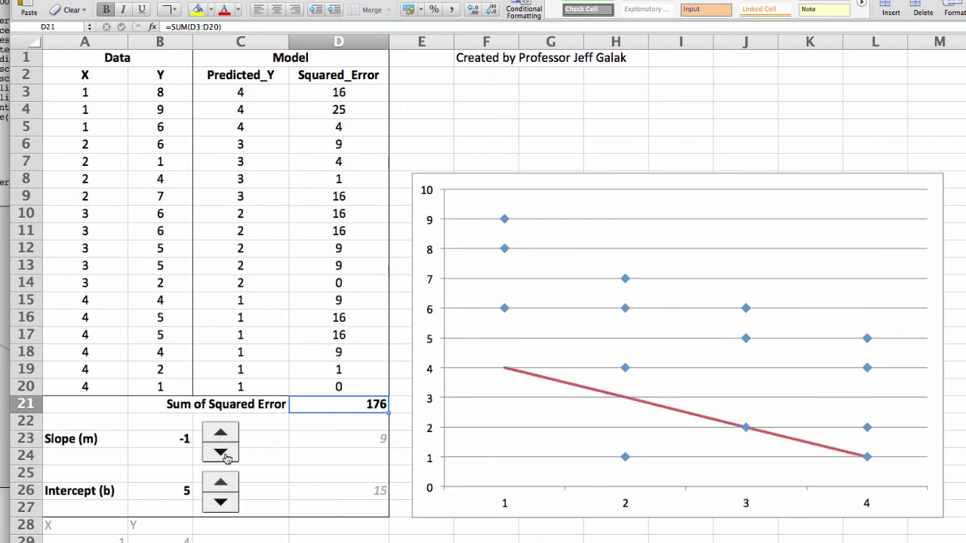
pyautogui.click(226, 453)
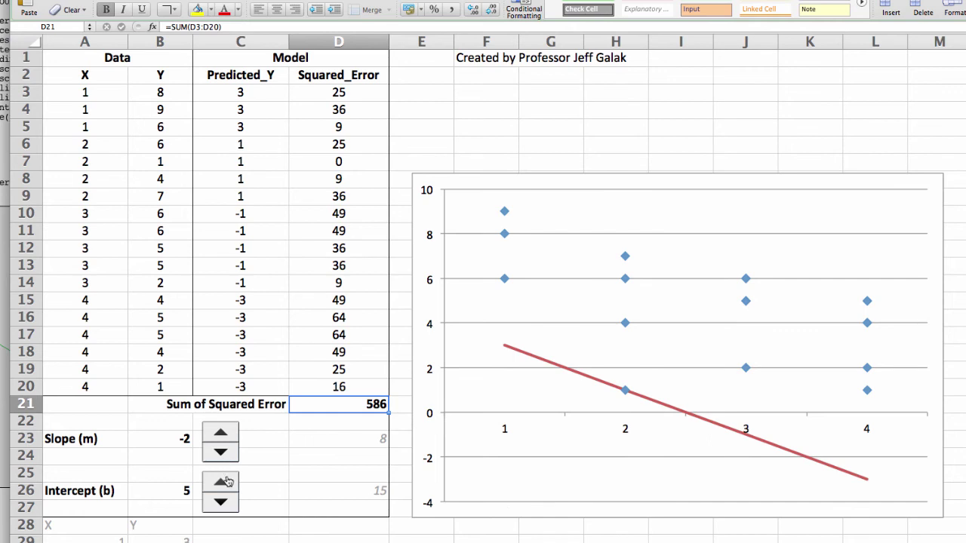
pyautogui.click(221, 481)
pyautogui.click(221, 481)
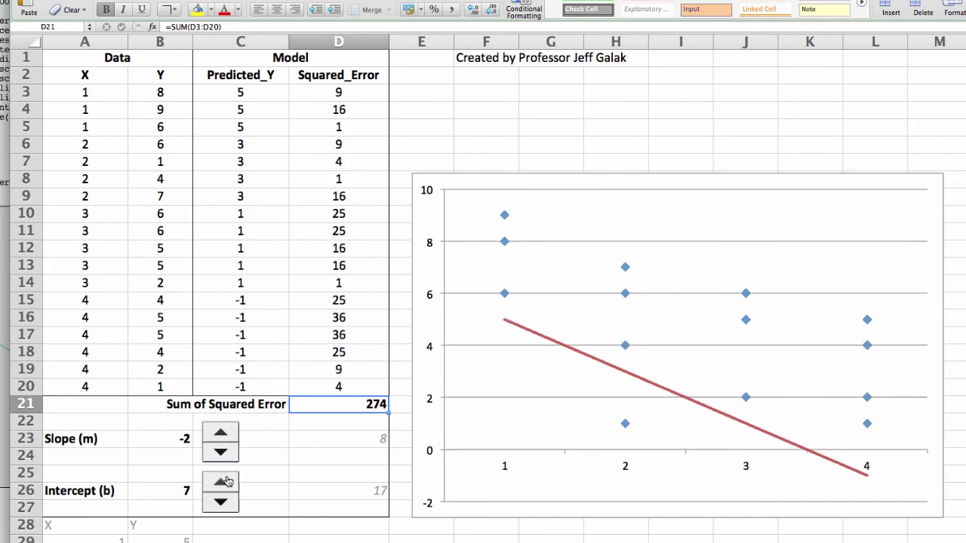
pyautogui.click(221, 482)
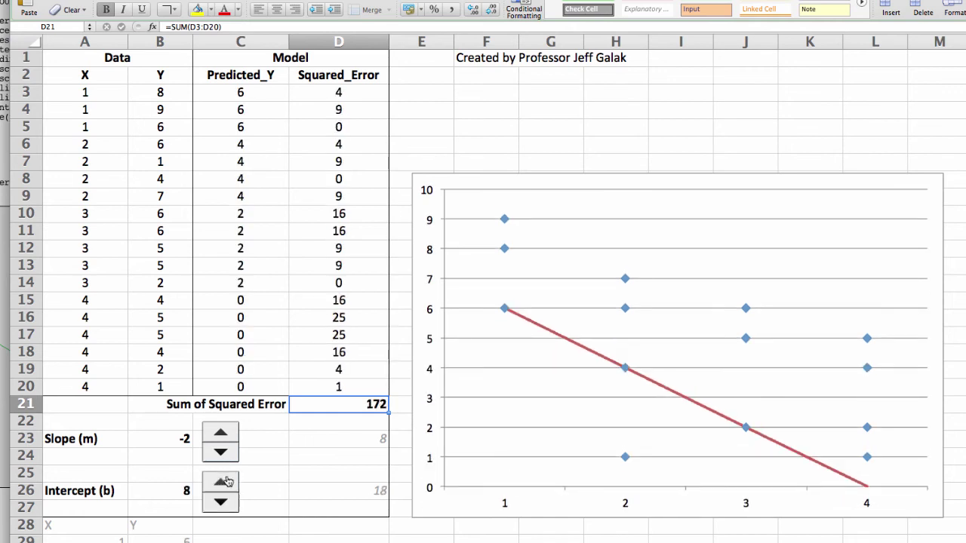
pyautogui.click(221, 482)
pyautogui.click(222, 481)
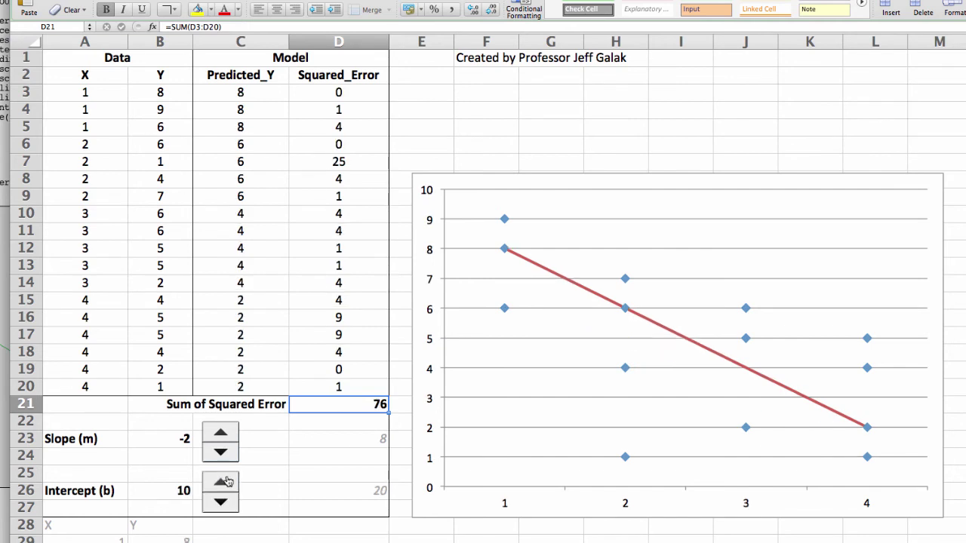
pyautogui.click(227, 481)
# - Test neighbouring slopes -3 and -1 and intercept 9, settling on slope -2, intercept 10
pyautogui.click(225, 456)
pyautogui.click(222, 435)
pyautogui.click(223, 437)
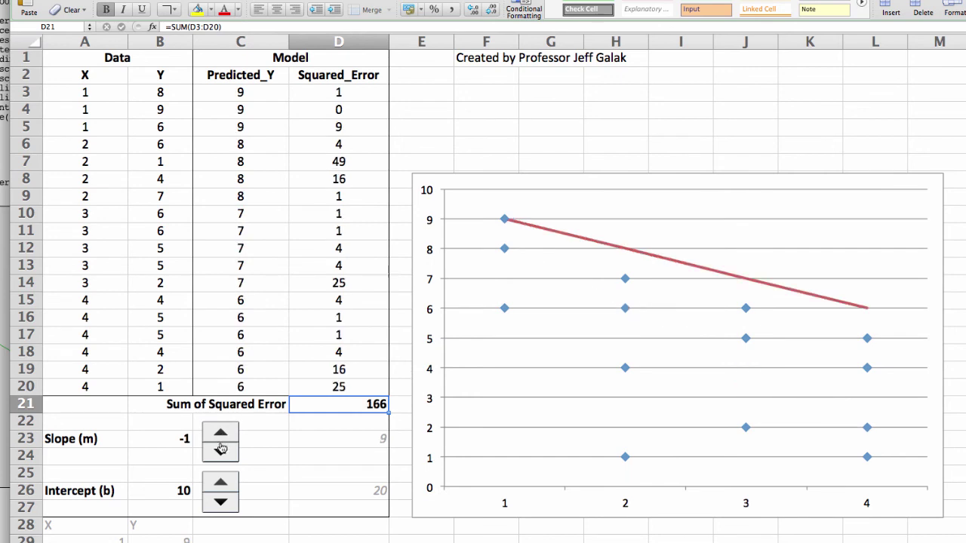
pyautogui.click(224, 451)
pyautogui.click(226, 495)
pyautogui.click(226, 434)
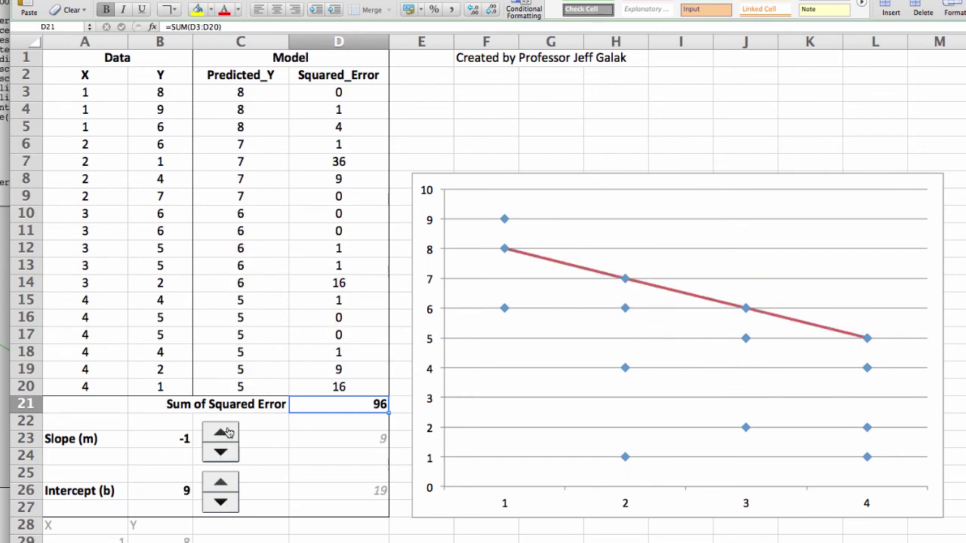
pyautogui.click(226, 480)
pyautogui.click(221, 453)
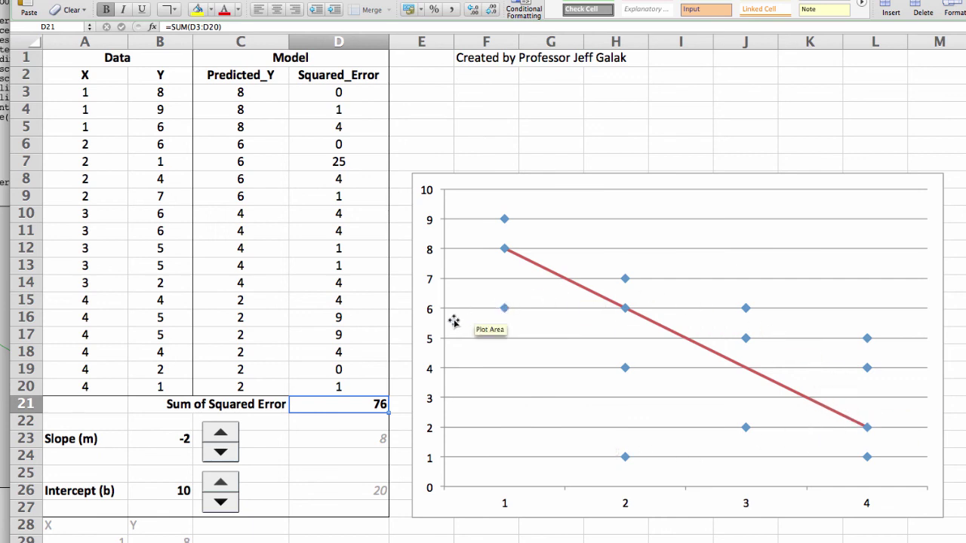
pyautogui.click(260, 473)
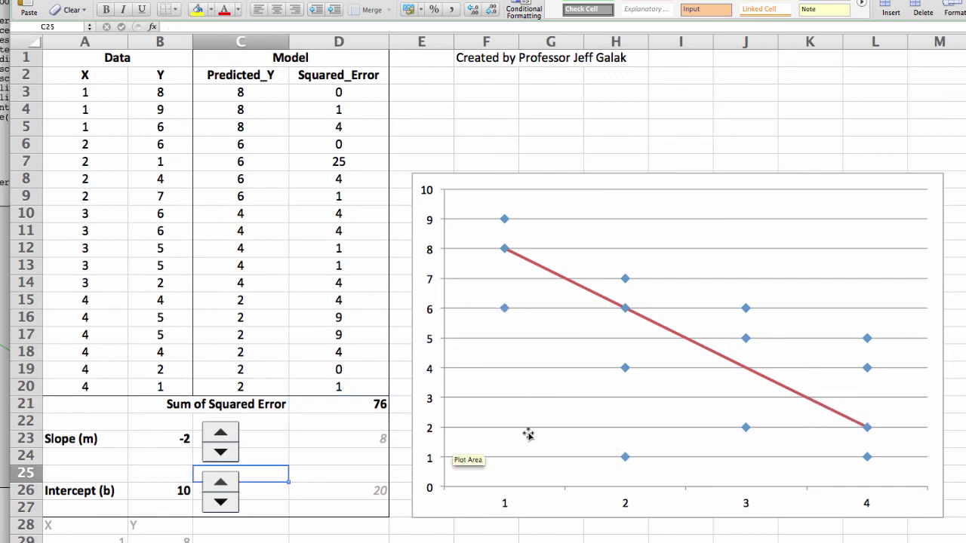